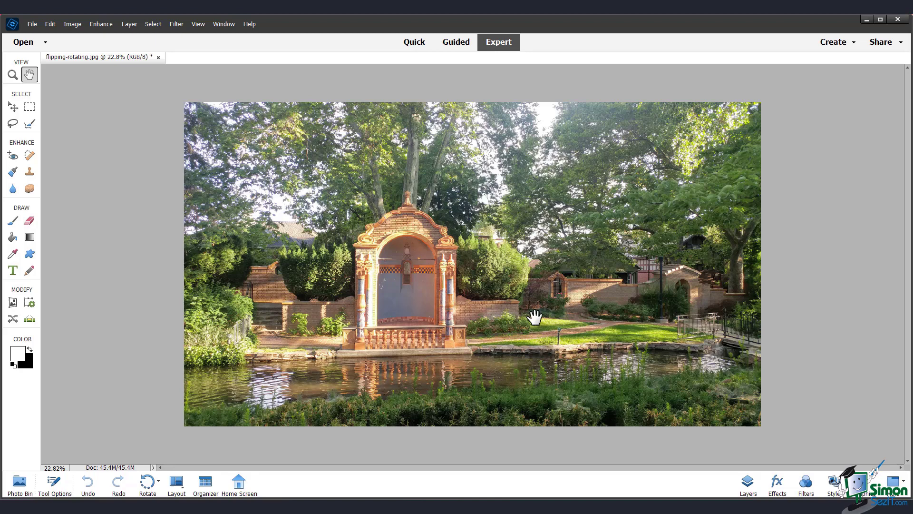
- Show flipping-rotating.jpg as a Photo Bin thumbnail and view its rotate options, leaving it unrotated
click(158, 483)
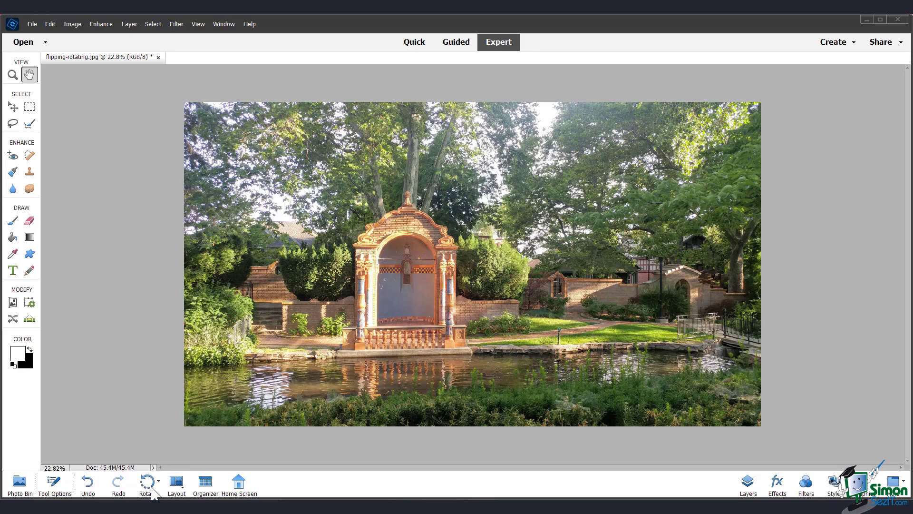
click(19, 482)
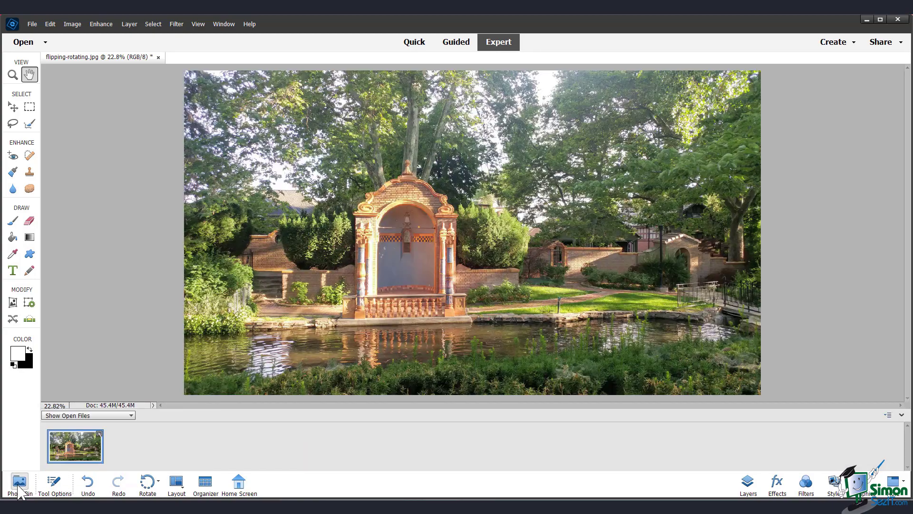
right_click(87, 445)
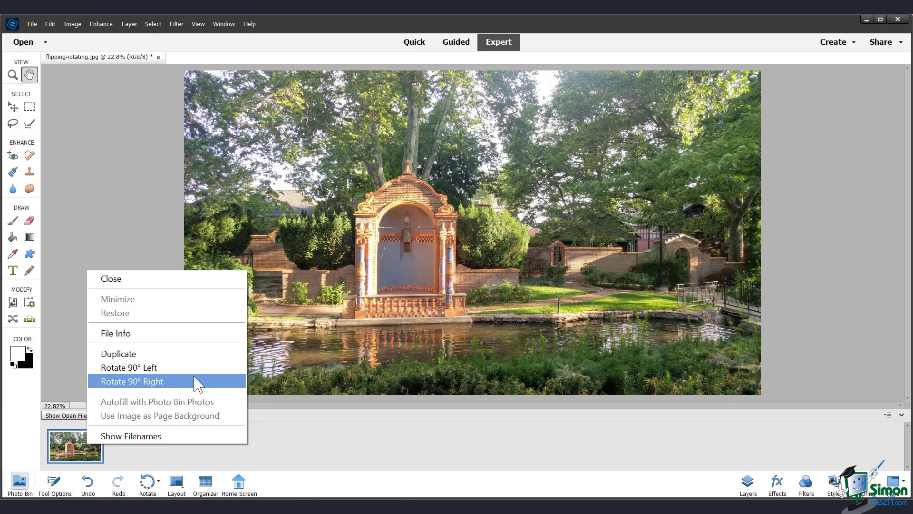
click(145, 190)
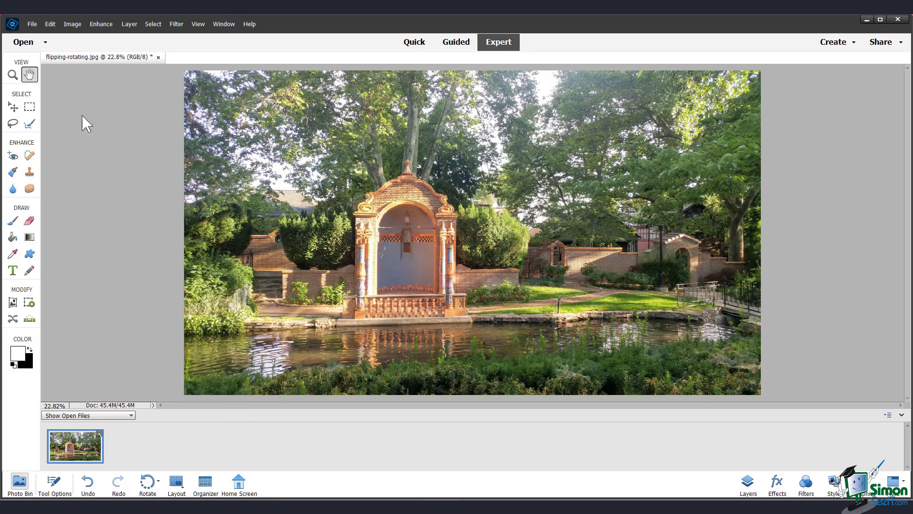
click(73, 25)
mouse_move(90, 38)
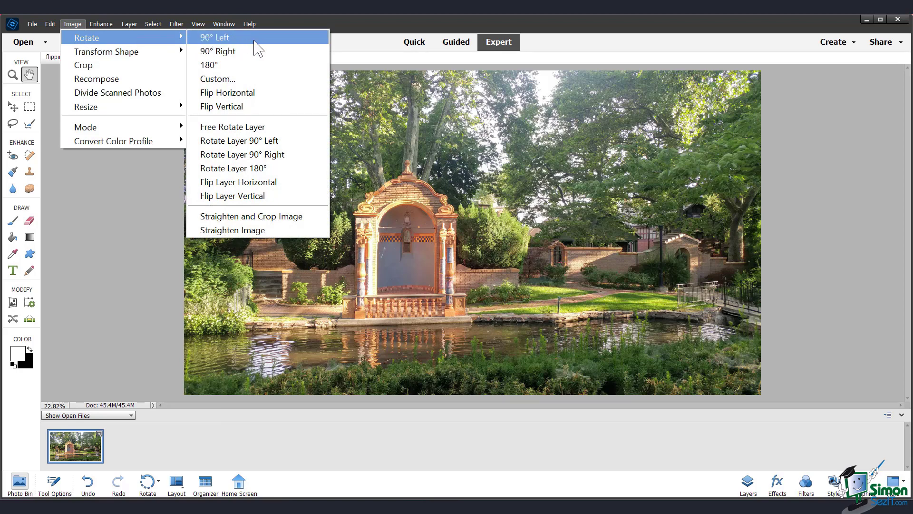
click(261, 79)
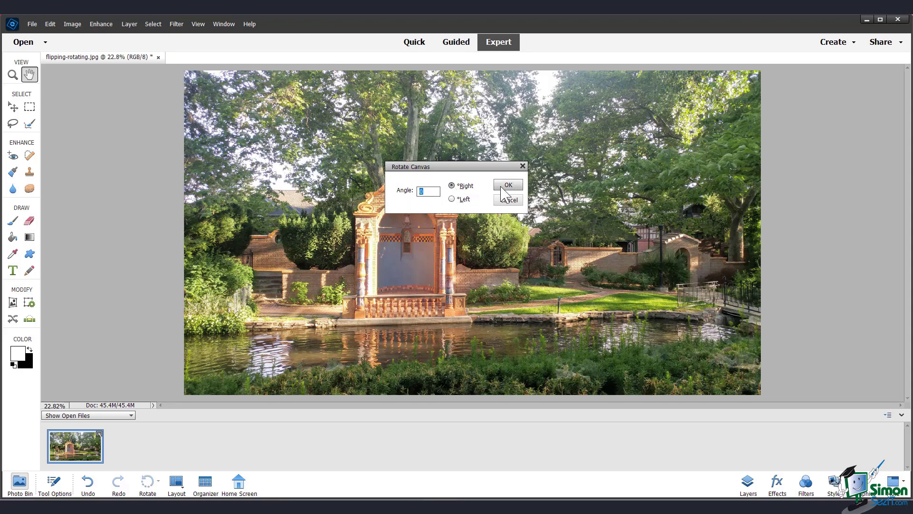
text(45)
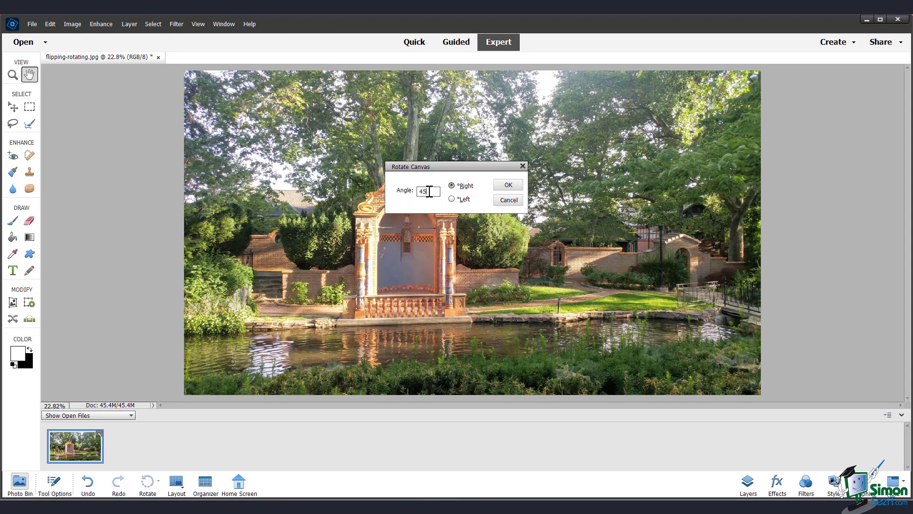
click(507, 185)
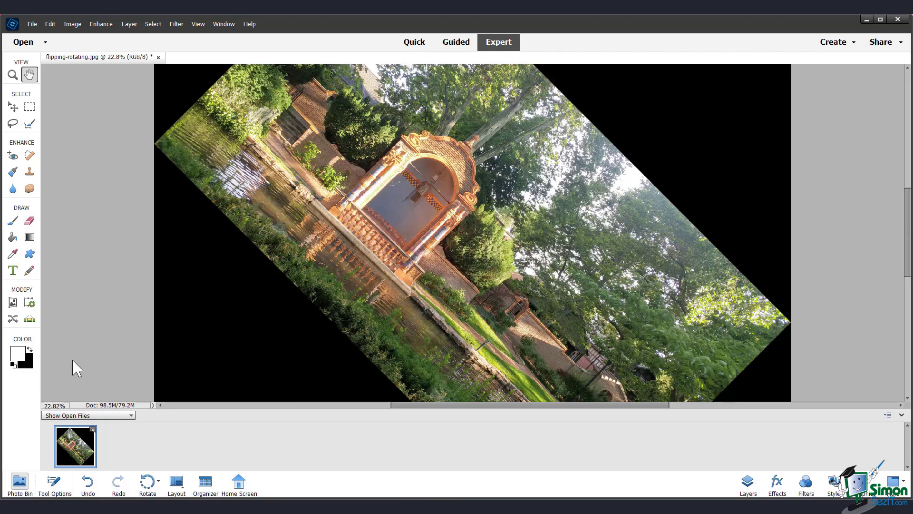
key(ctrl+z)
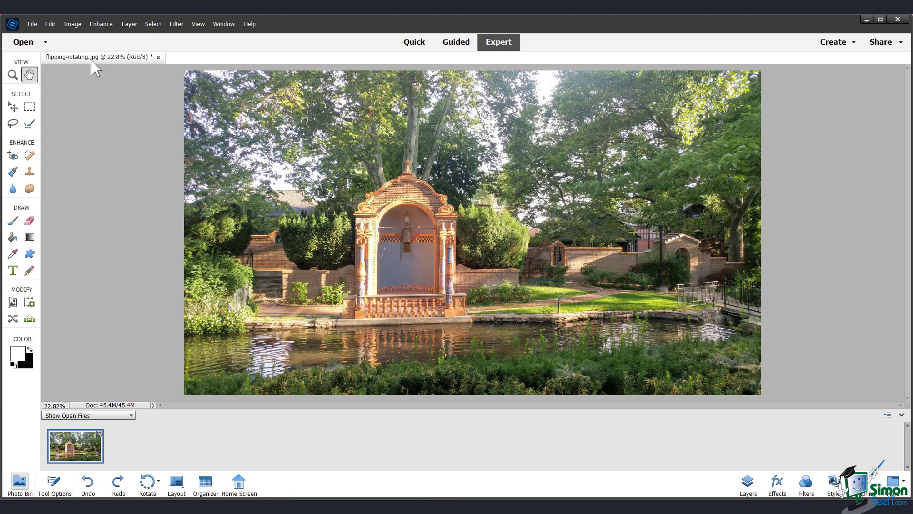
click(75, 25)
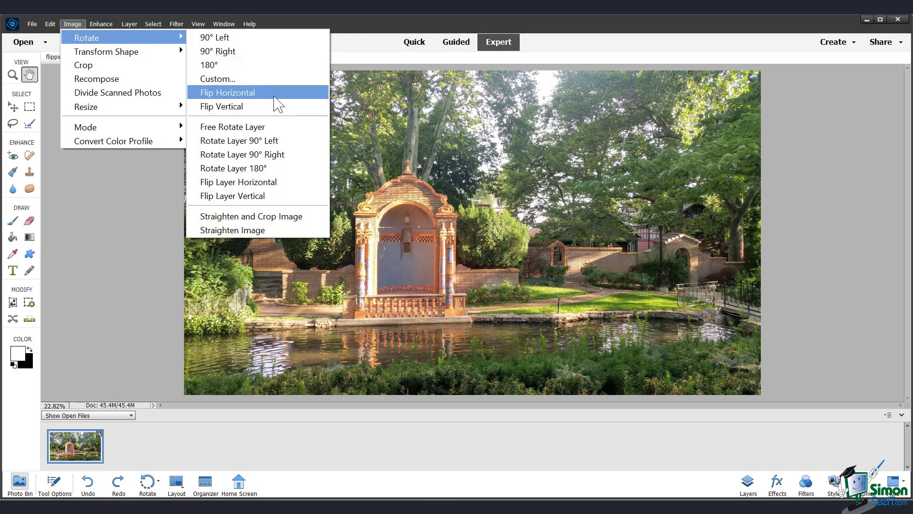
click(276, 94)
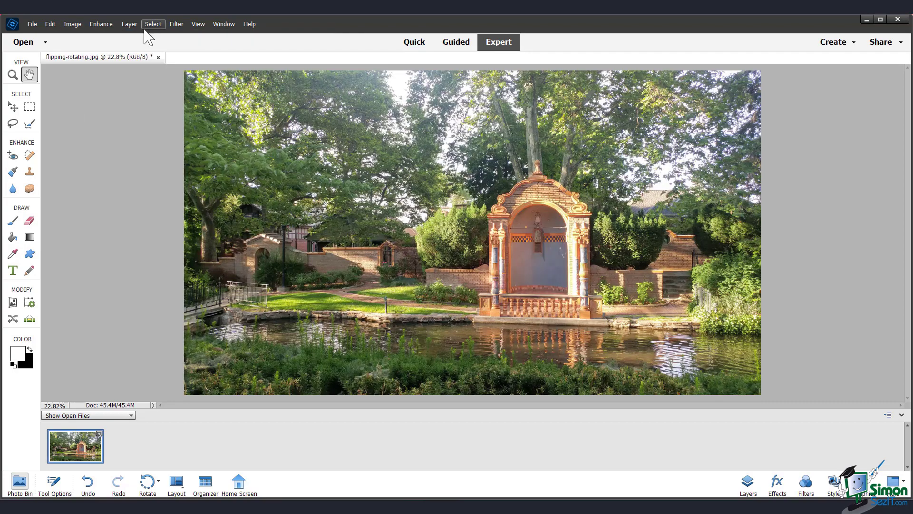
click(73, 24)
mouse_move(89, 39)
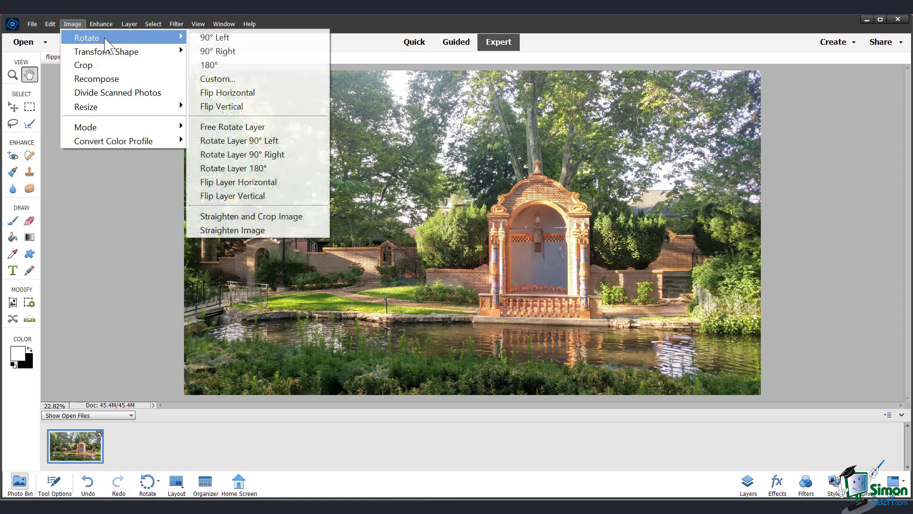
click(264, 64)
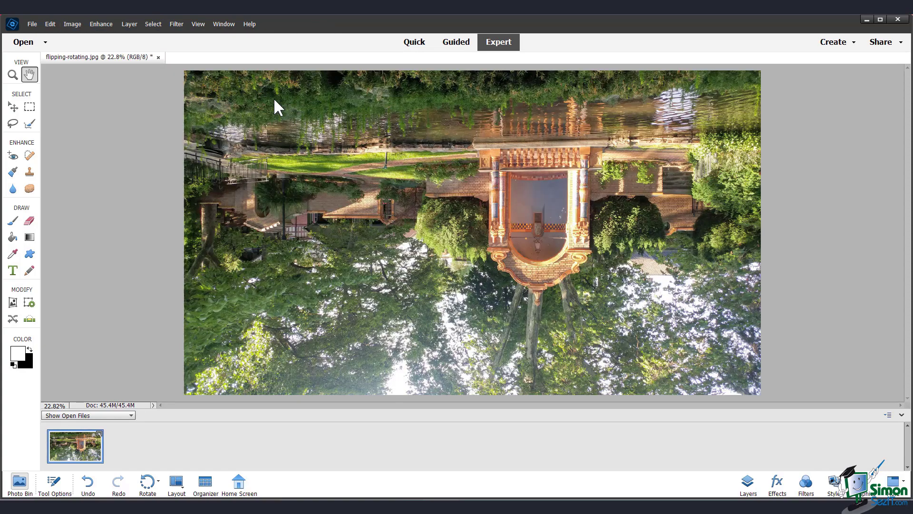
key(ctrl+z)
key(ctrl+z)
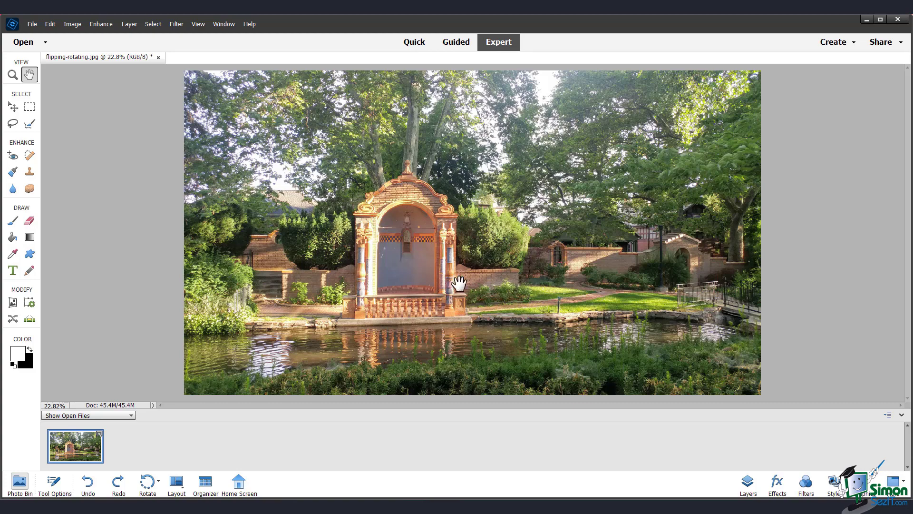
- Draw a white Talk 1 speech bubble over the trees right of the pavilion on a new layer
click(751, 489)
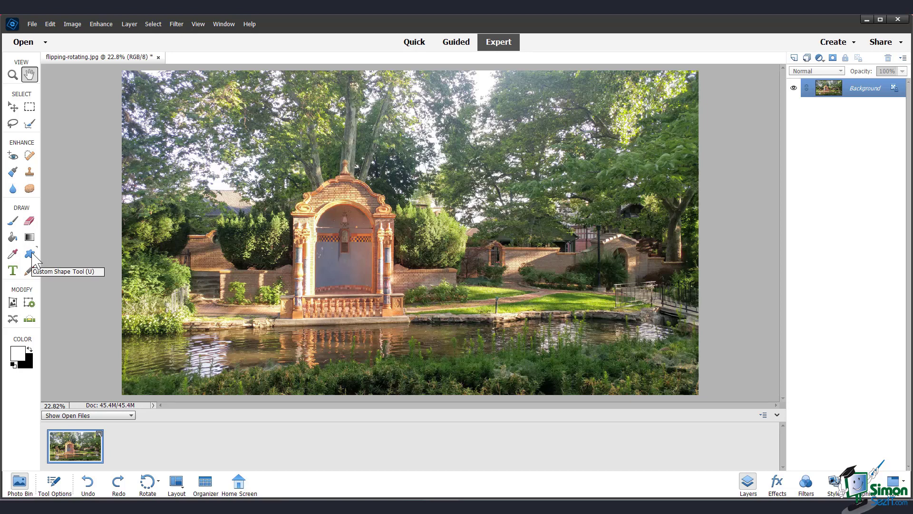
click(31, 256)
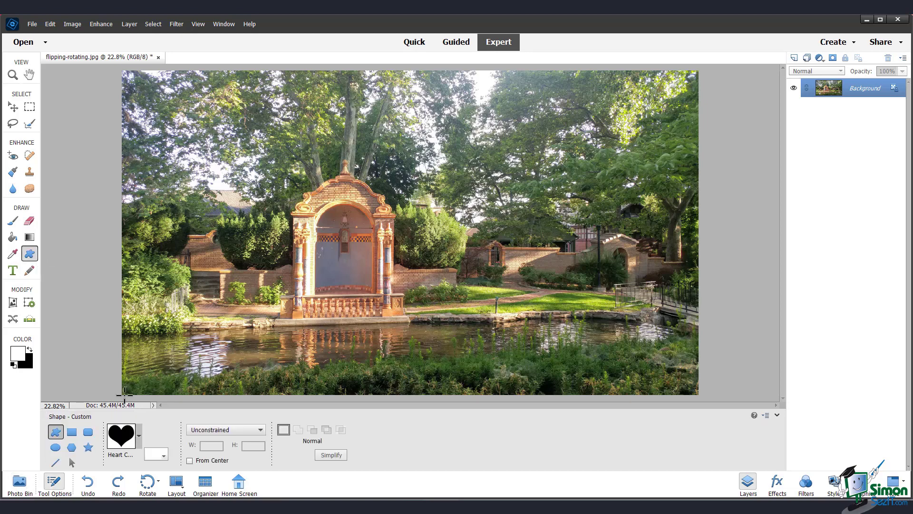
click(134, 436)
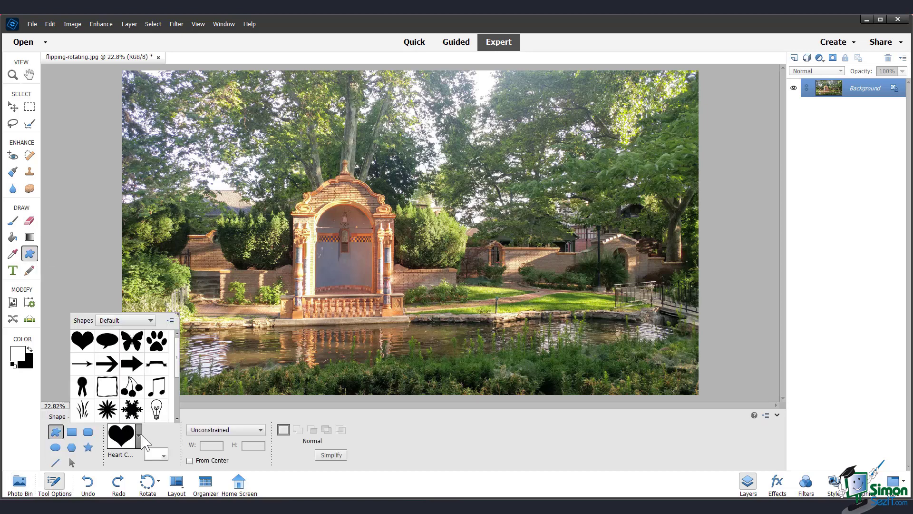
click(108, 343)
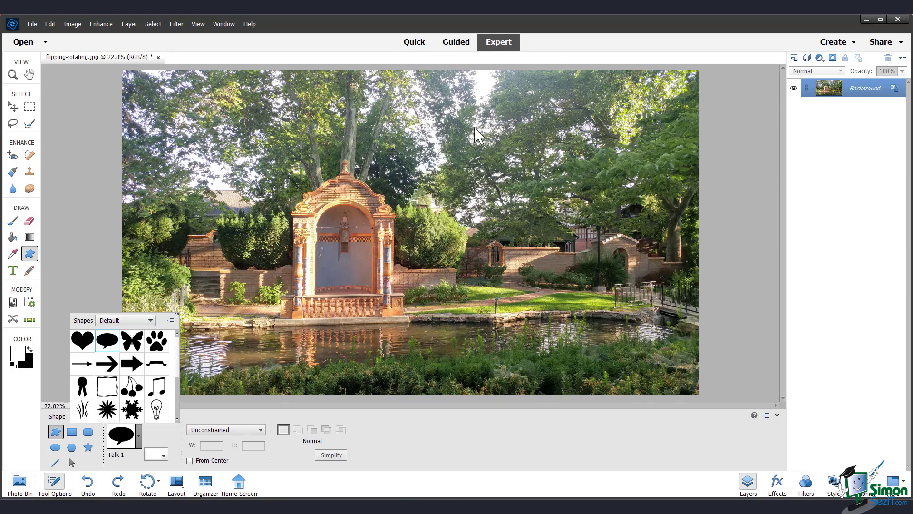
drag(424, 97, 659, 264)
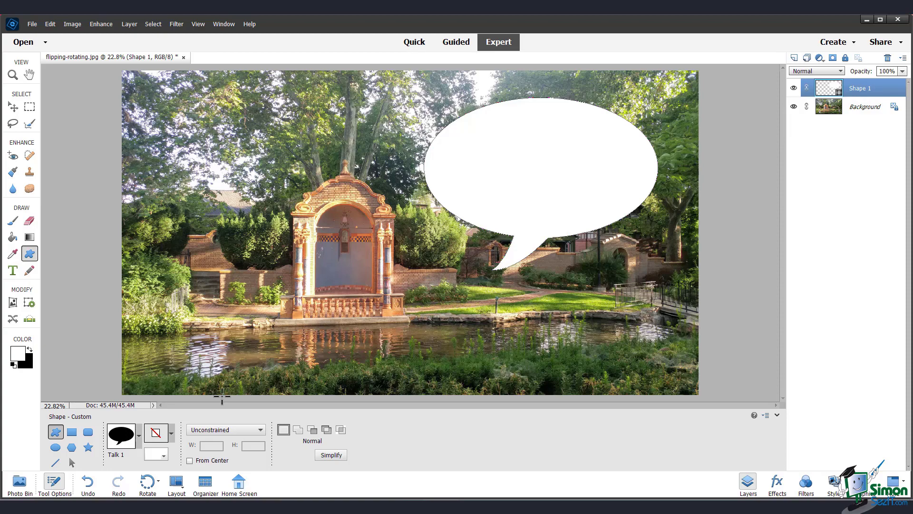
- Rotate the whole image 90° left, then rotate it back to landscape
click(148, 482)
click(158, 480)
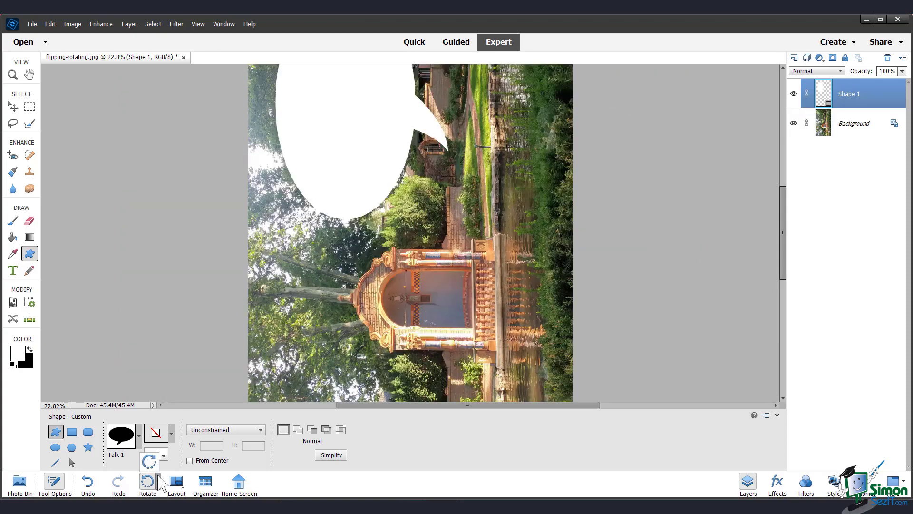
click(150, 461)
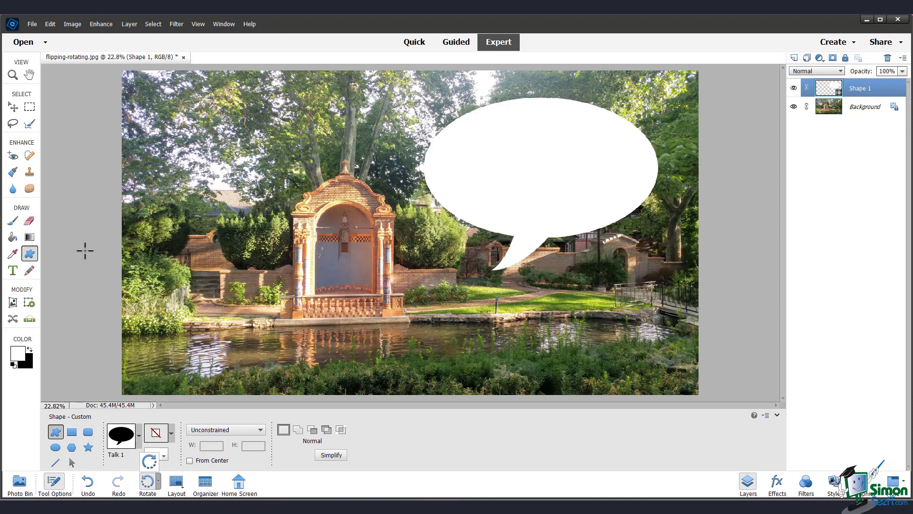
- Flip the speech bubble layer vertically, then undo the flip
click(72, 24)
mouse_move(109, 39)
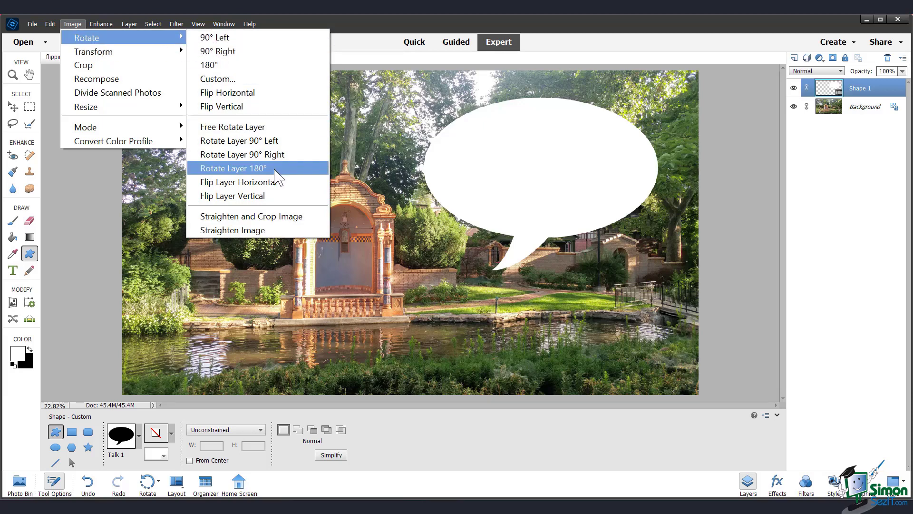
click(290, 196)
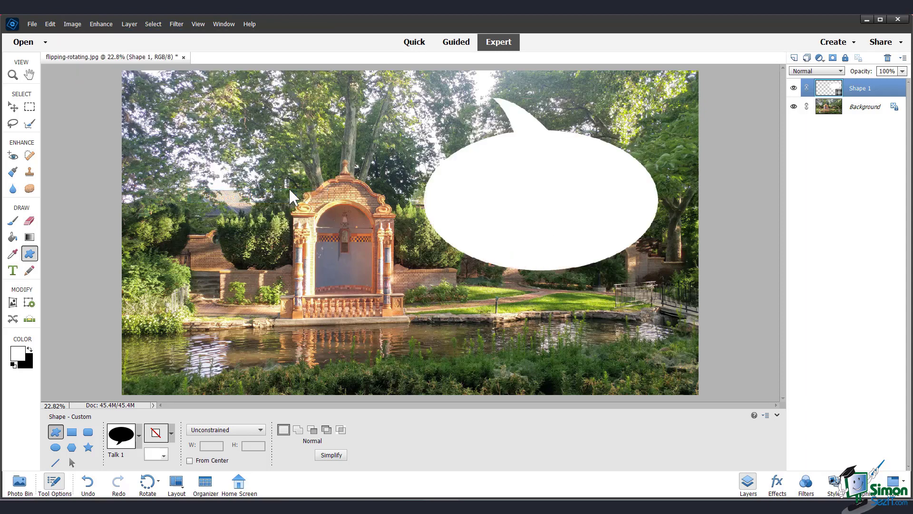
key(ctrl+z)
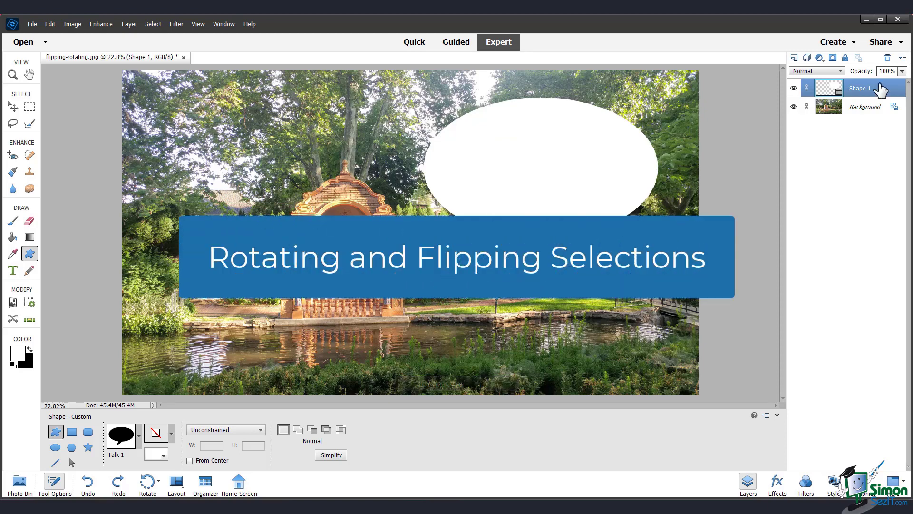
- Delete the Shape 1 layer, then quick-select the gazebo and stone ledge with an 89 px brush
click(888, 59)
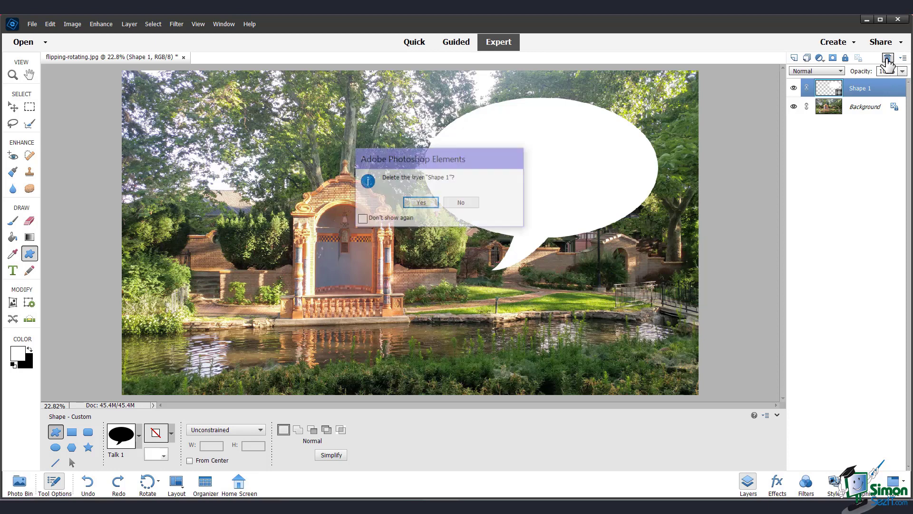
click(421, 203)
click(30, 124)
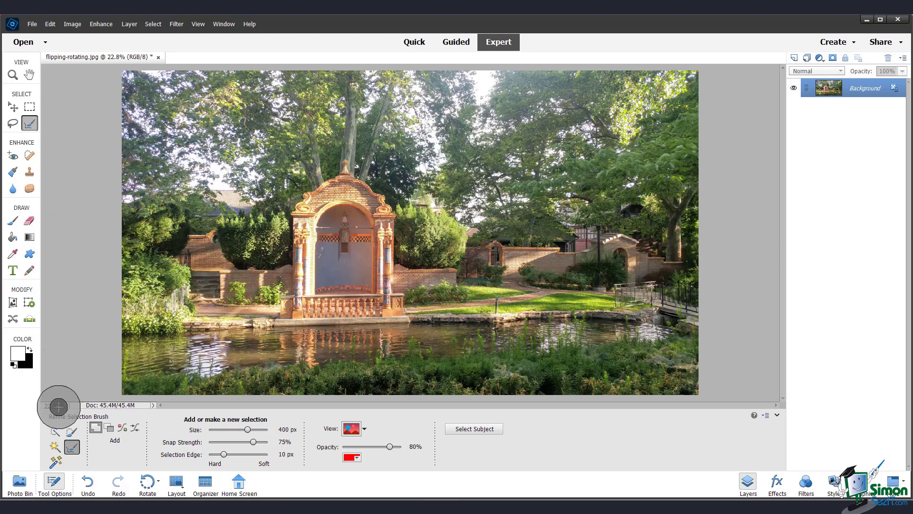
click(55, 432)
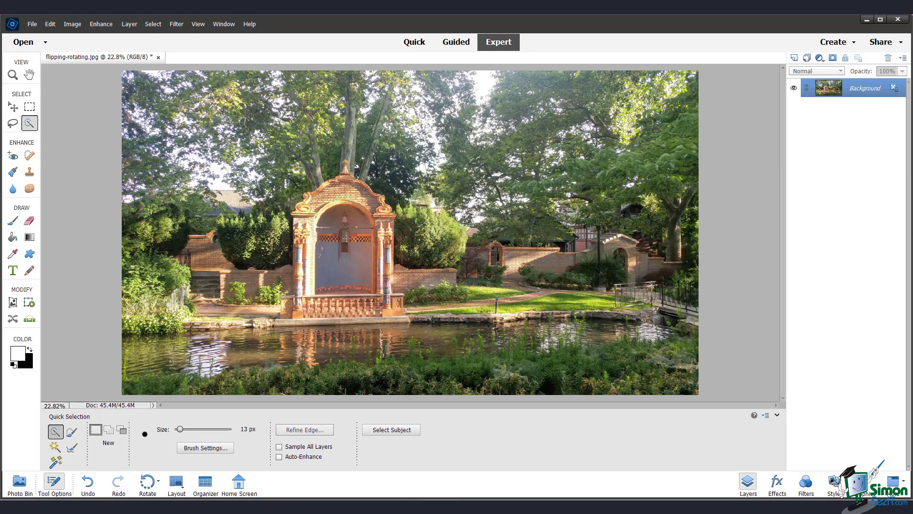
mouse_move(346, 237)
mouse_down()
mouse_move(333, 200)
mouse_move(379, 210)
mouse_move(399, 304)
mouse_move(286, 318)
mouse_move(306, 266)
mouse_move(299, 256)
mouse_move(271, 285)
mouse_up()
drag(290, 321, 343, 320)
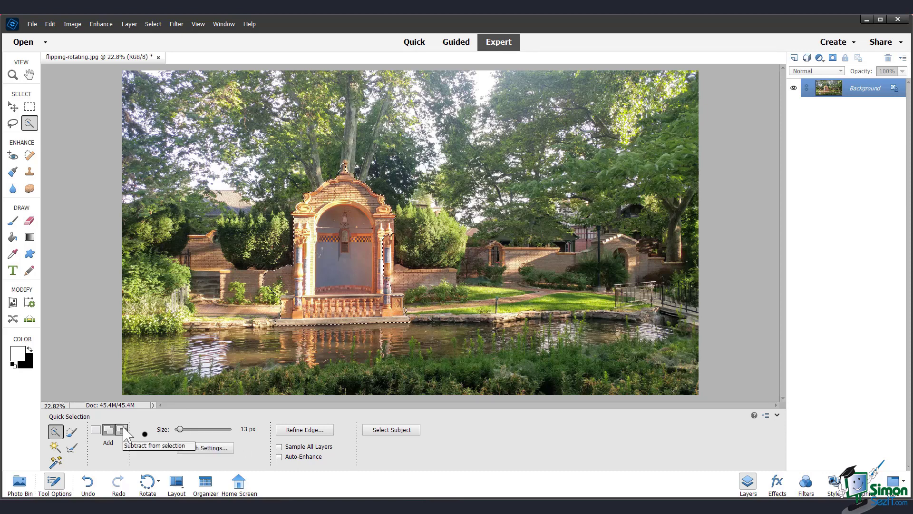
drag(180, 429, 207, 429)
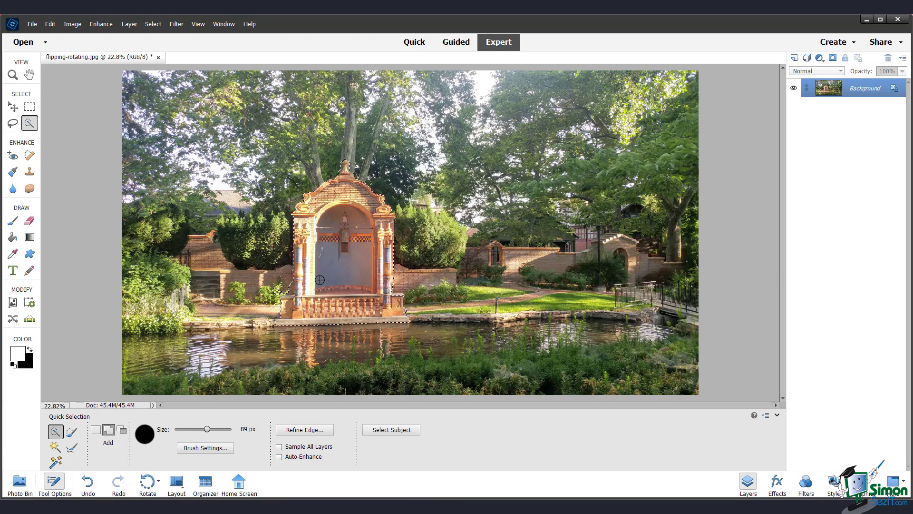
click(73, 23)
mouse_move(92, 40)
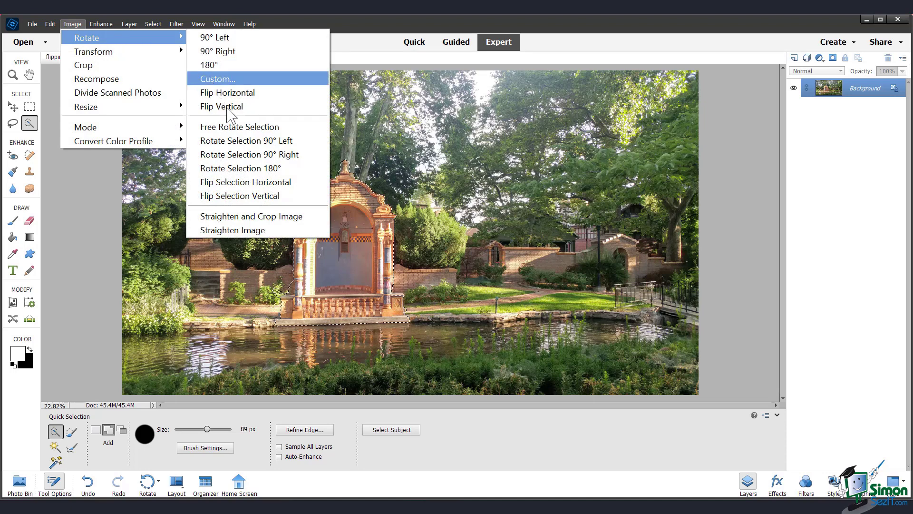
click(259, 143)
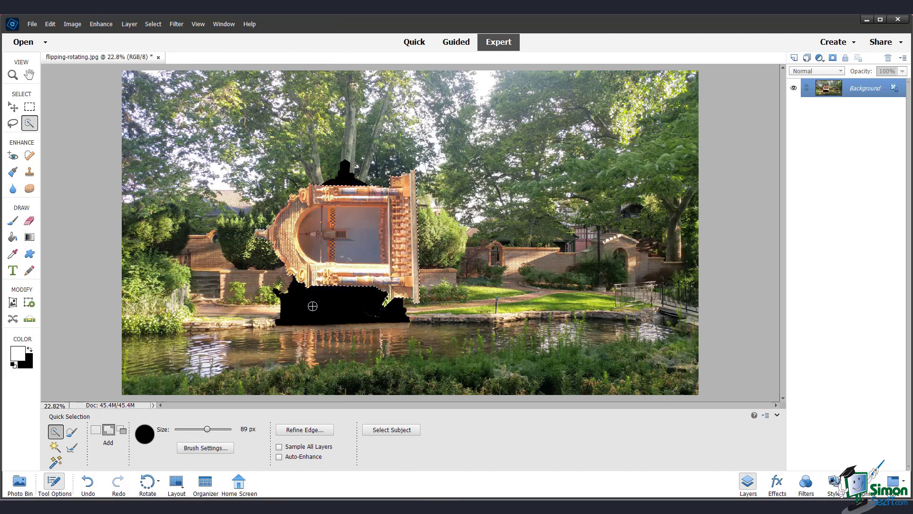
key(ctrl+z)
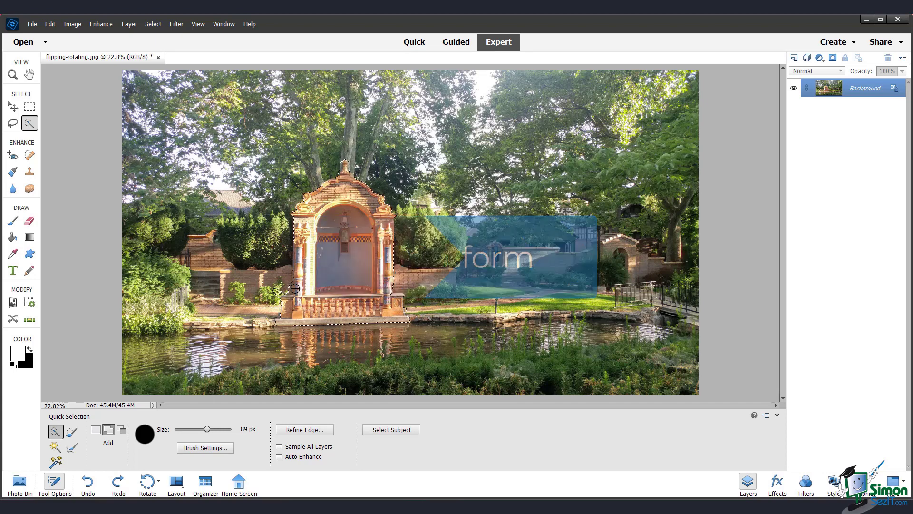
click(73, 24)
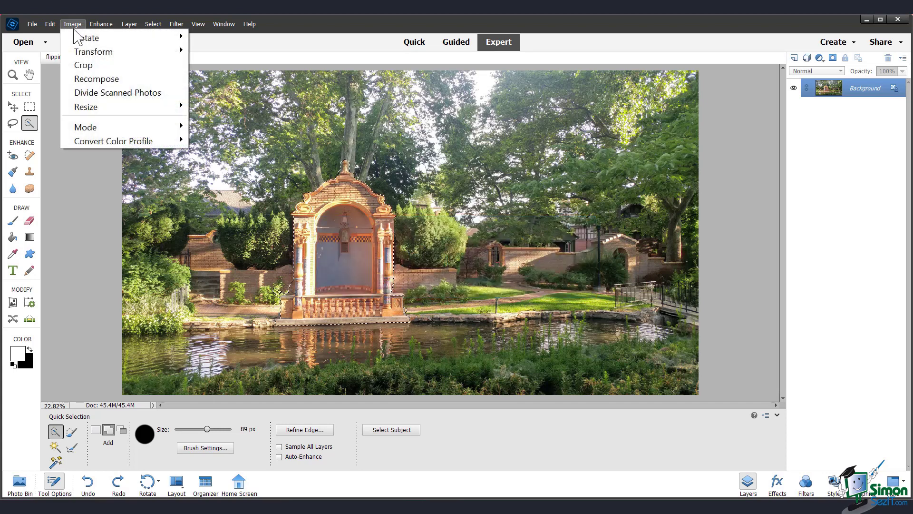
mouse_move(140, 56)
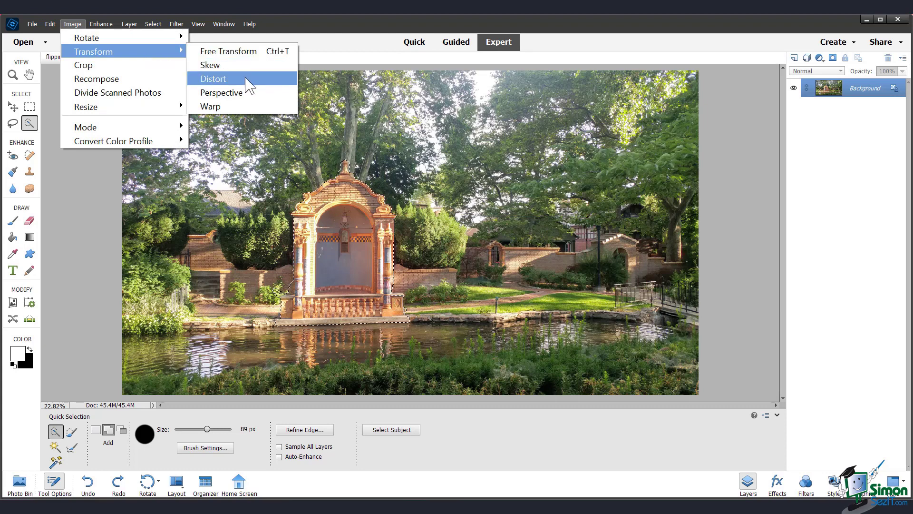
click(270, 56)
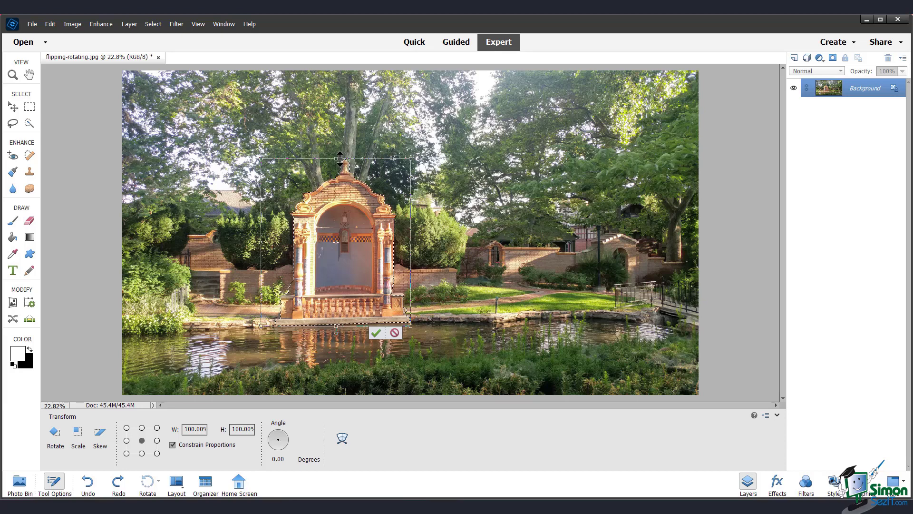
drag(339, 158, 340, 142)
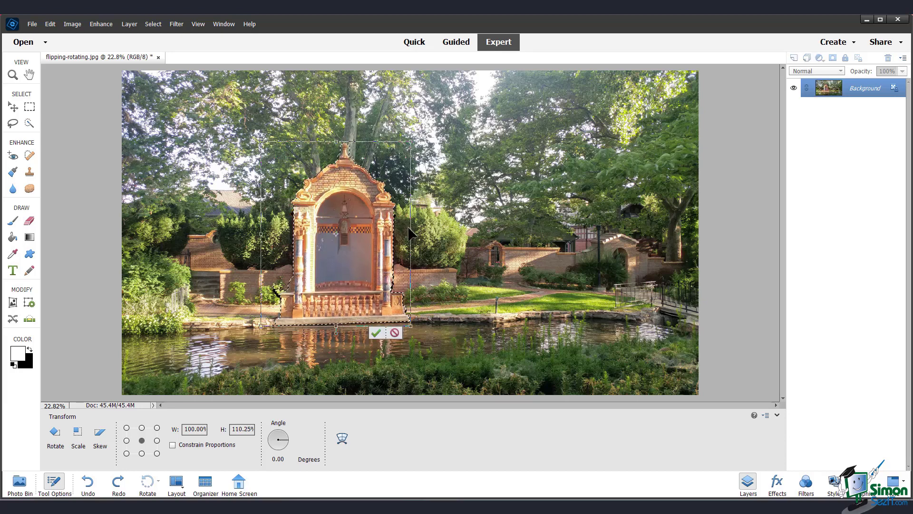
drag(412, 233, 455, 187)
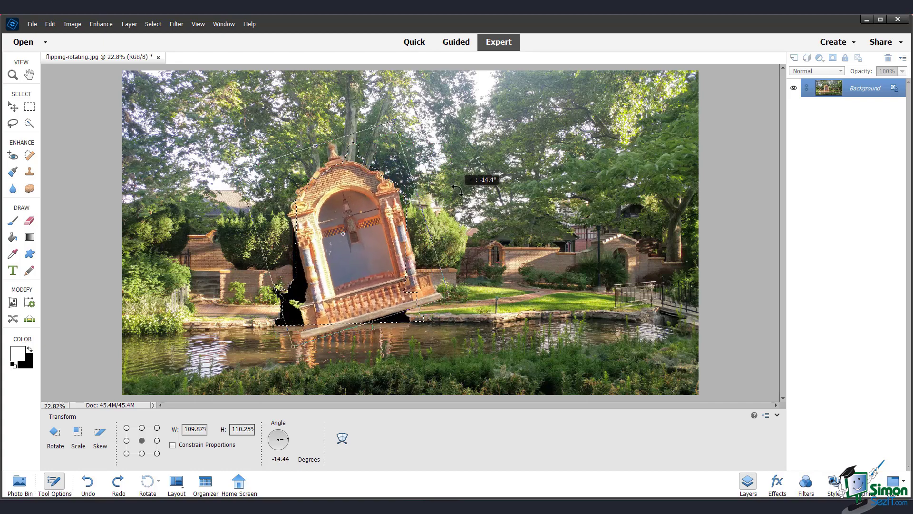
drag(236, 175, 214, 108)
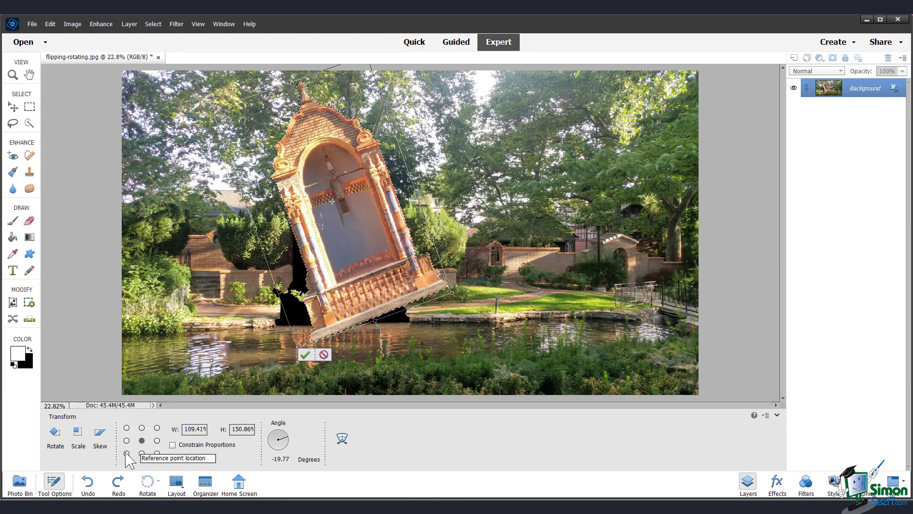
click(157, 427)
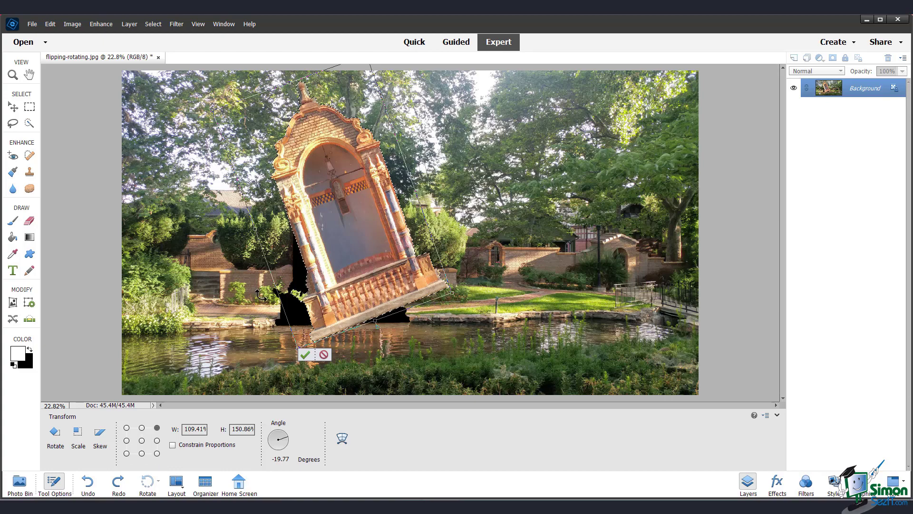
drag(297, 346, 310, 318)
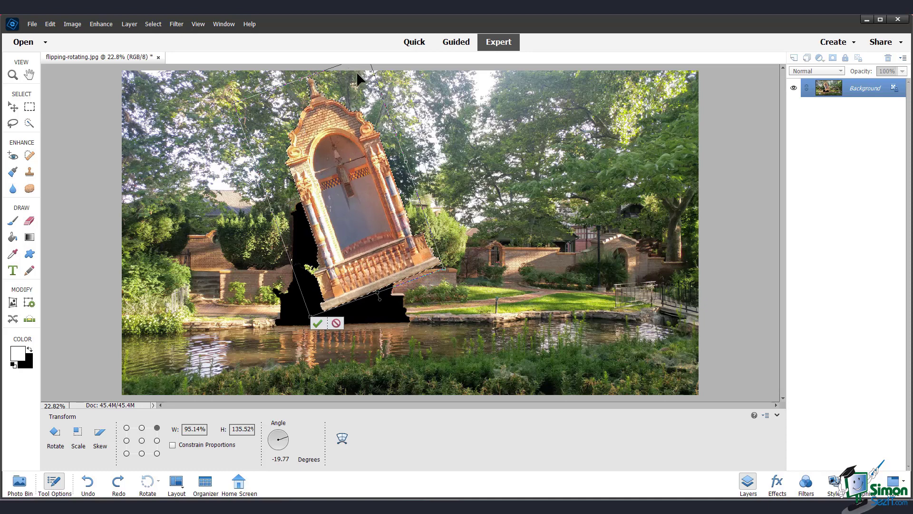
click(337, 323)
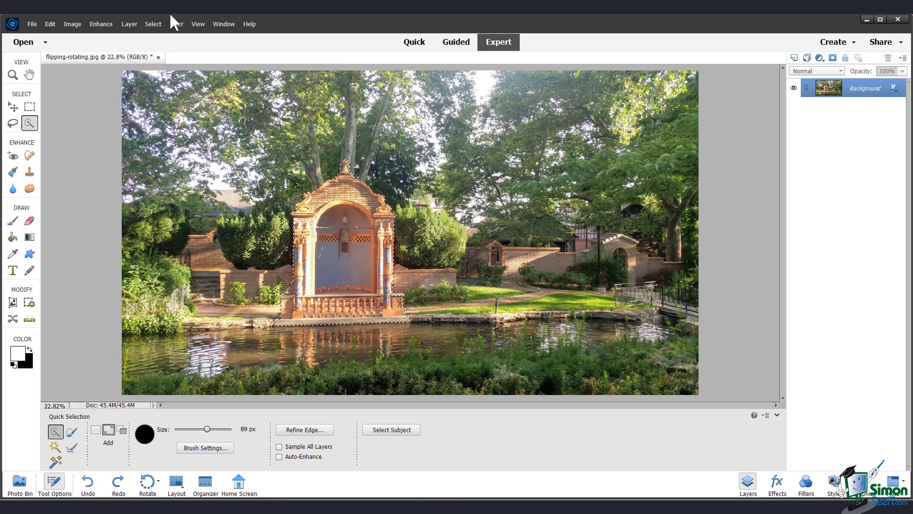
click(76, 26)
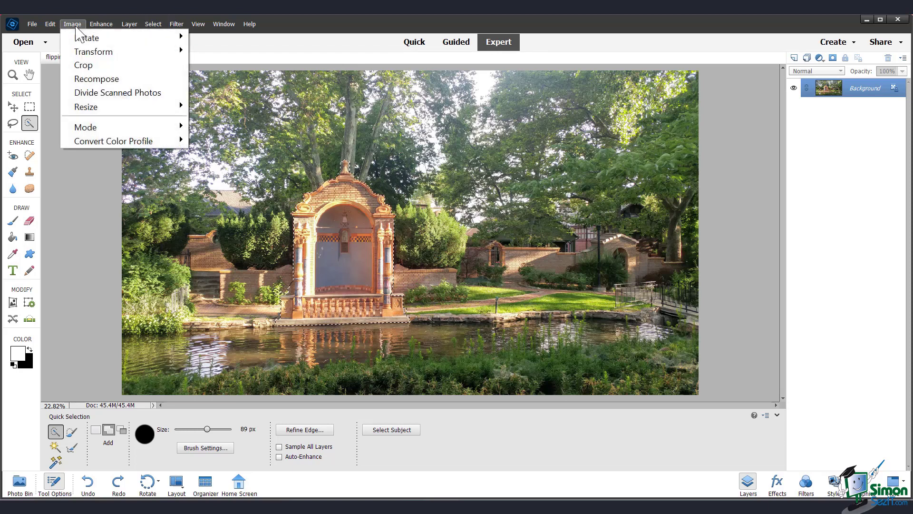
mouse_move(85, 53)
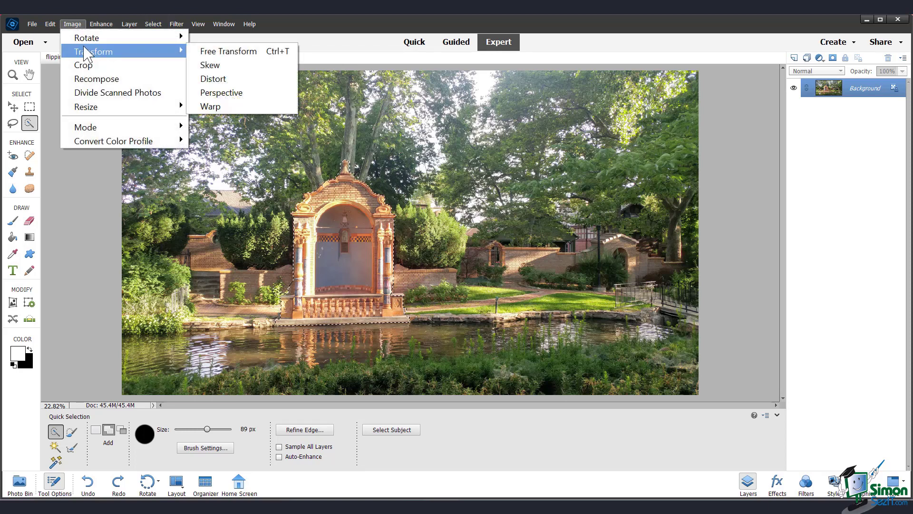
click(205, 65)
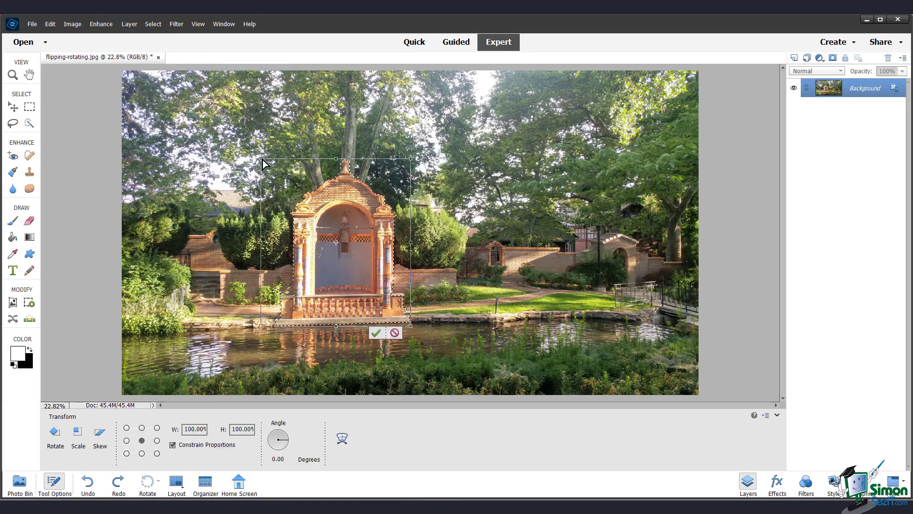
drag(261, 161, 217, 159)
mouse_move(411, 158)
mouse_down()
mouse_move(462, 115)
mouse_move(381, 109)
mouse_move(424, 108)
mouse_move(437, 123)
mouse_move(353, 119)
mouse_move(343, 103)
mouse_move(352, 119)
mouse_up()
click(395, 331)
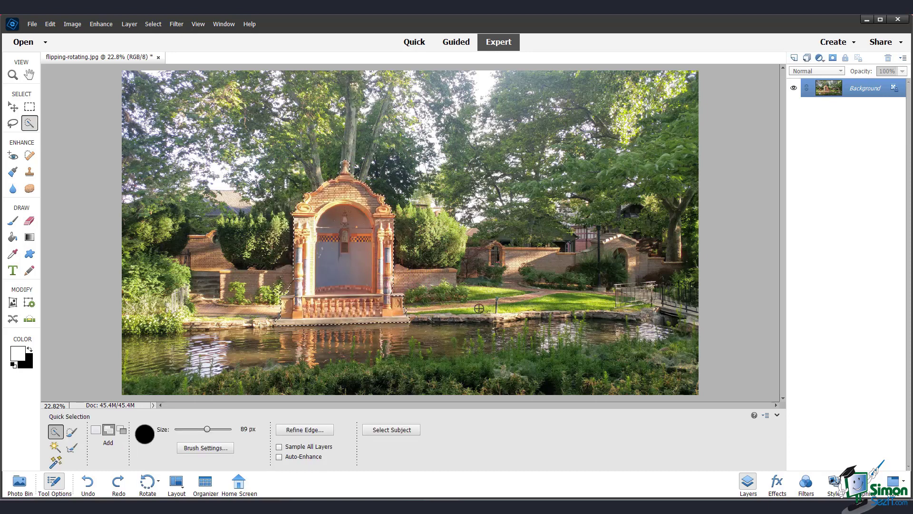